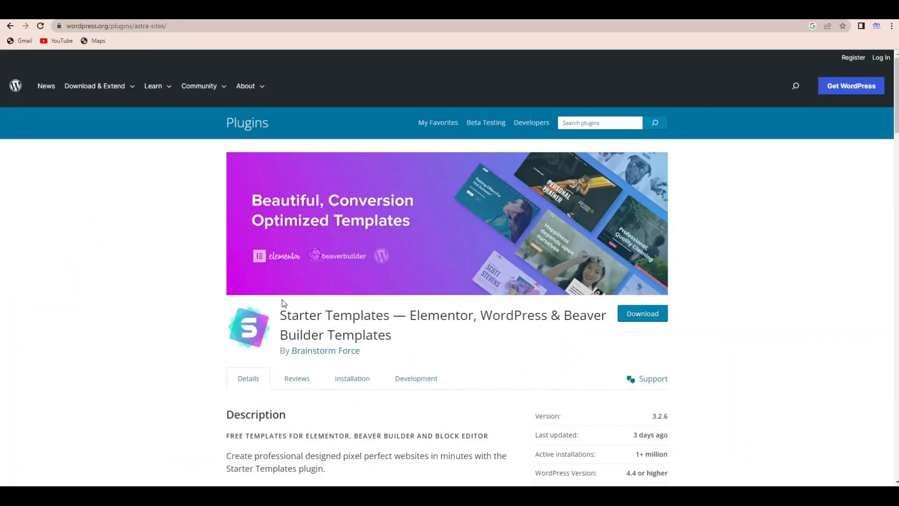
drag(280, 316, 392, 316)
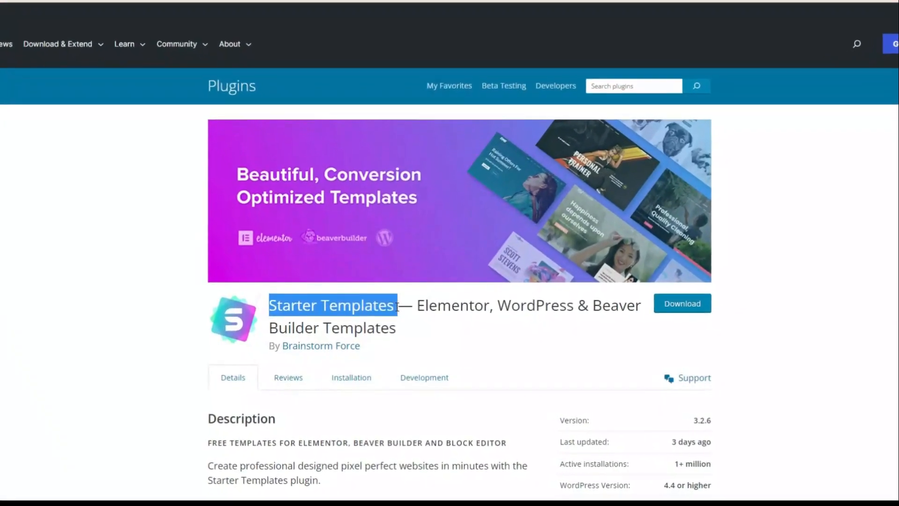
click(316, 305)
mouse_move(269, 306)
mouse_down()
mouse_move(402, 294)
mouse_move(331, 316)
mouse_move(284, 312)
mouse_up()
click(404, 294)
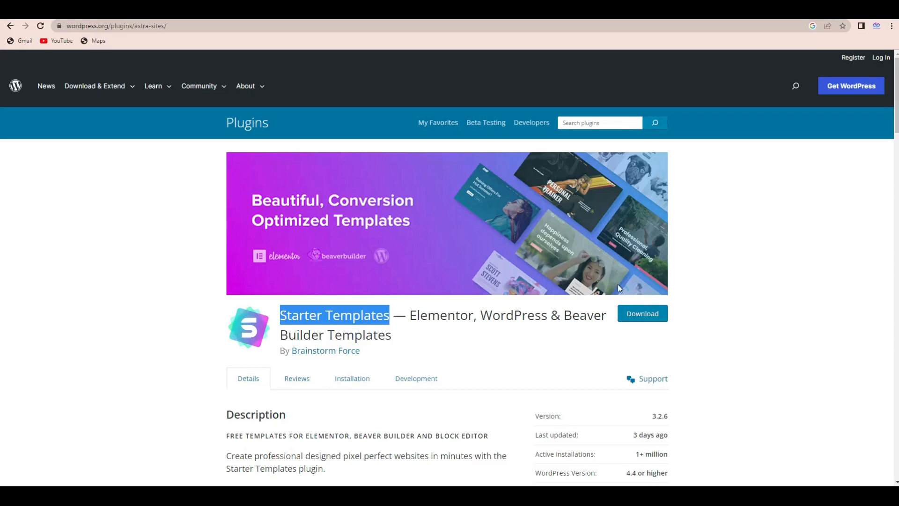
click(148, 301)
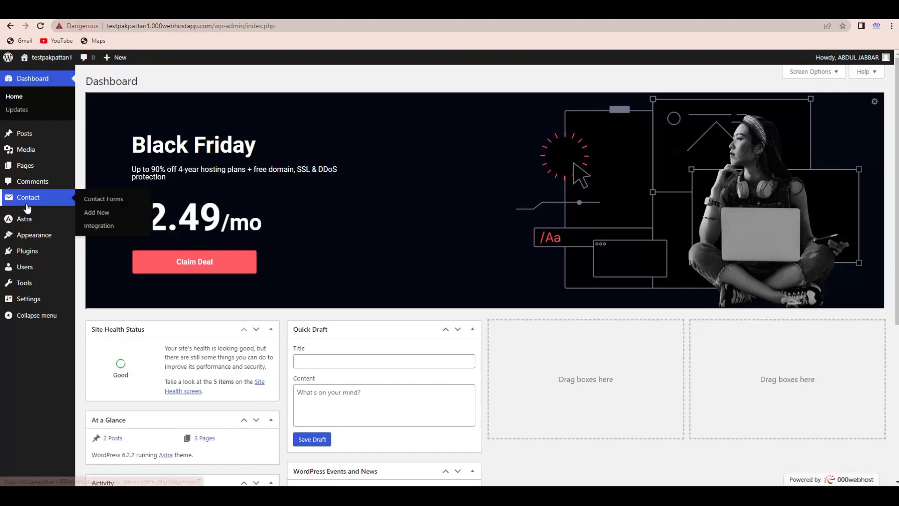
Go to the site's page for adding new plugins and search for "starter template".
mouse_move(32, 234)
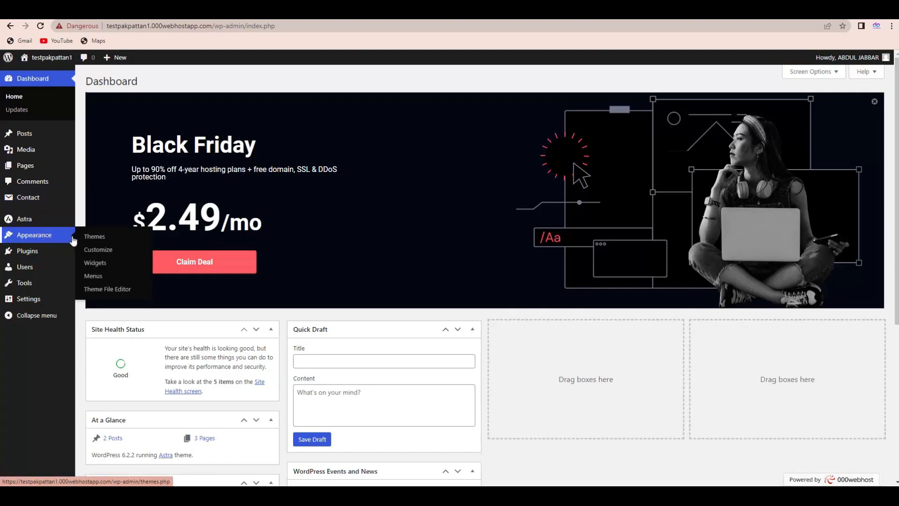
mouse_move(37, 251)
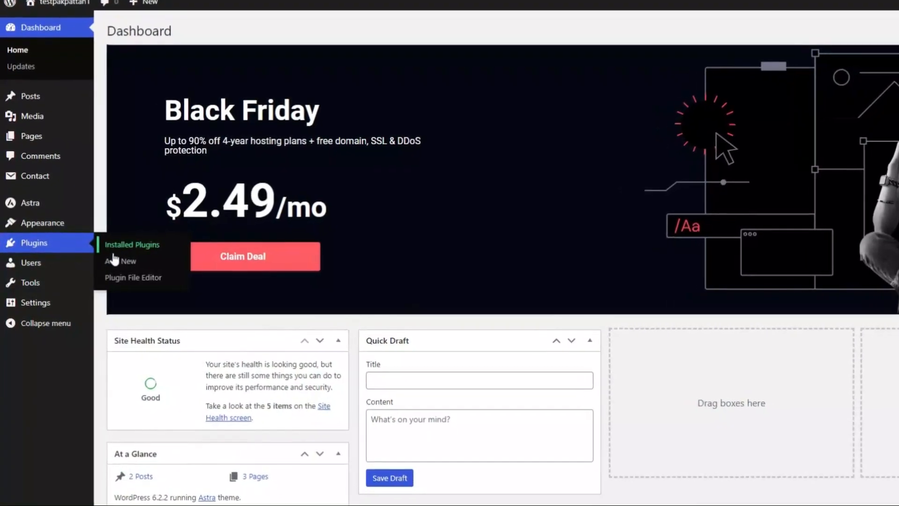
click(140, 261)
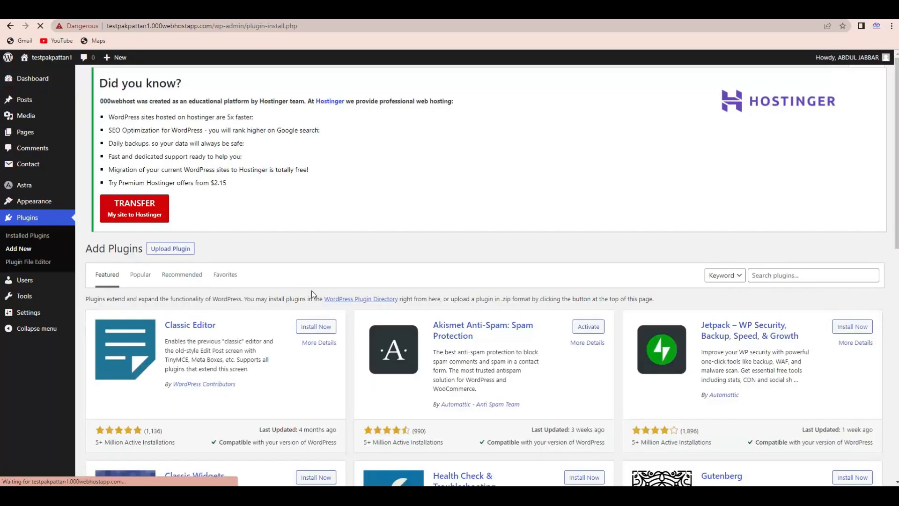
click(765, 322)
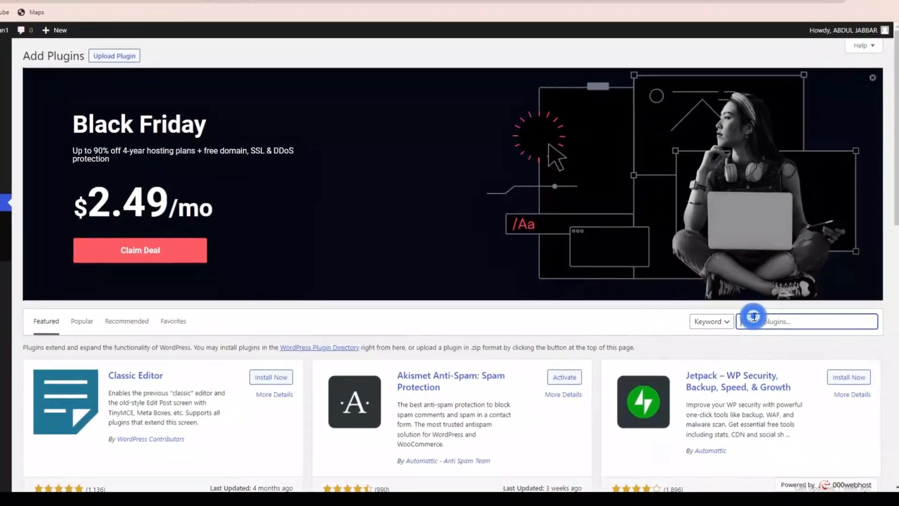
text(starter)
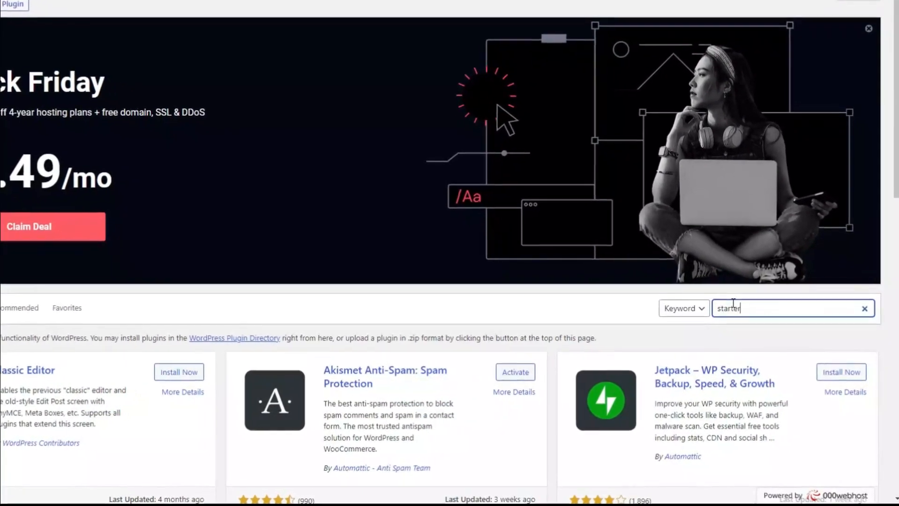
text( tem)
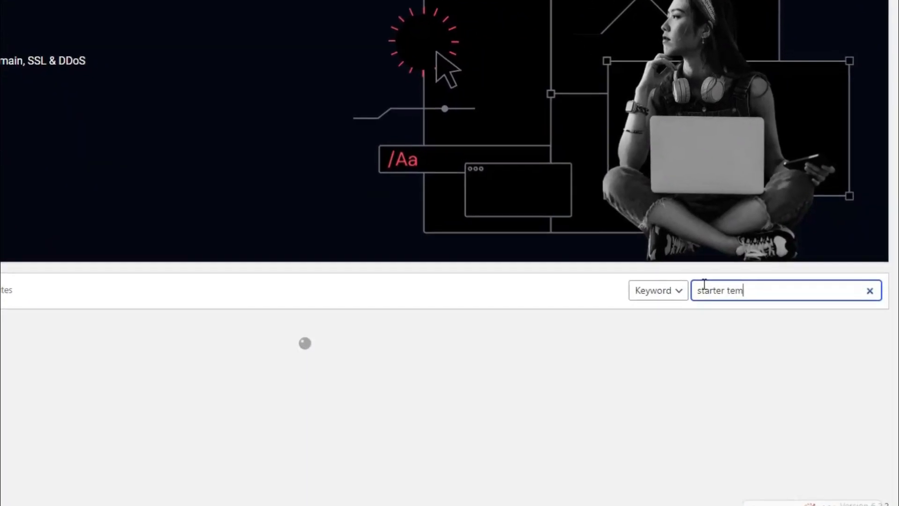
text(plate)
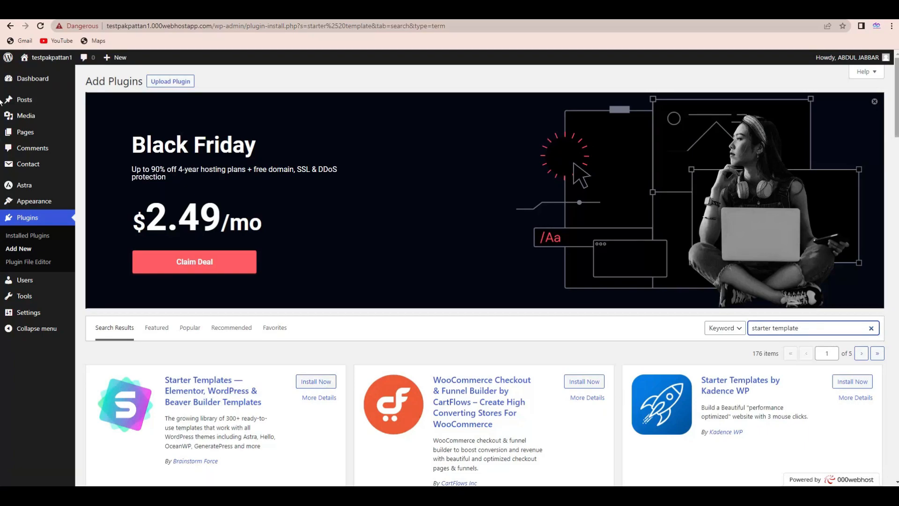
Install and activate the Starter Templates plugin by Brainstorm Force.
scroll(2, 113, down, 2)
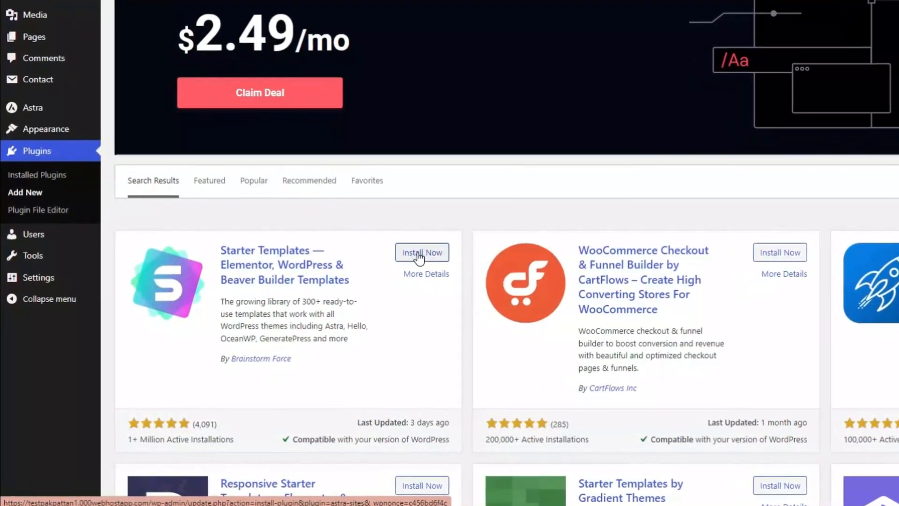
click(419, 255)
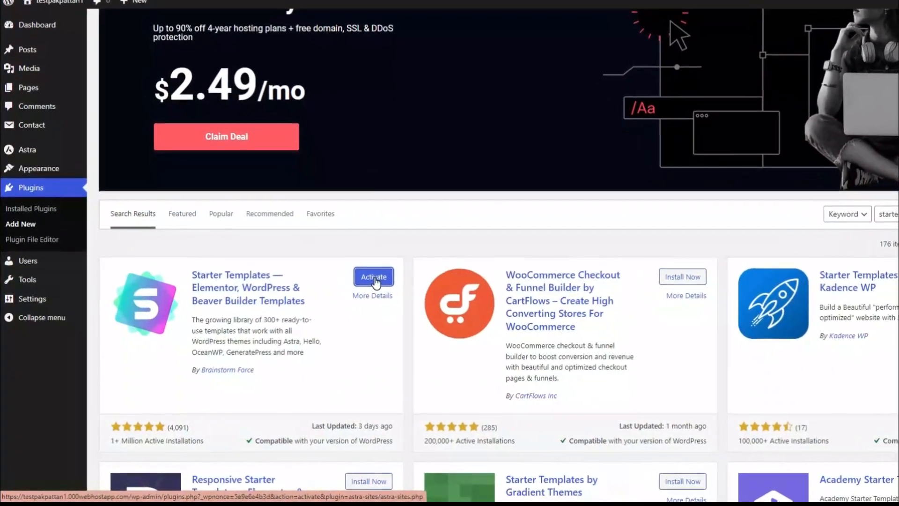
click(359, 281)
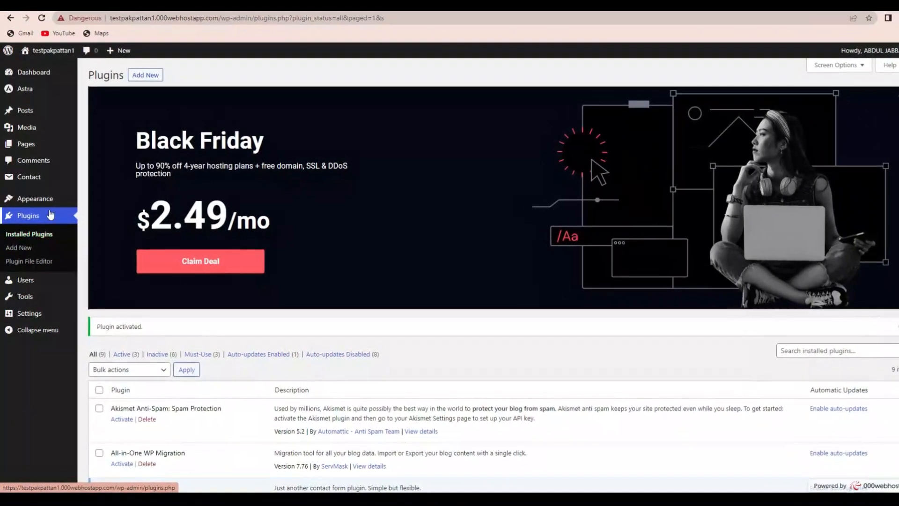
Launch the Starter Templates website builder and choose Block Editor as the page builder.
mouse_move(44, 204)
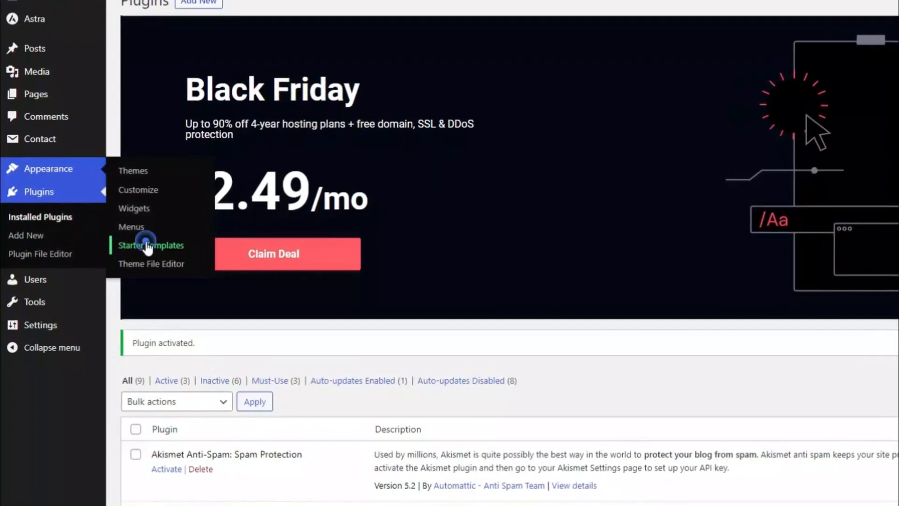
click(139, 248)
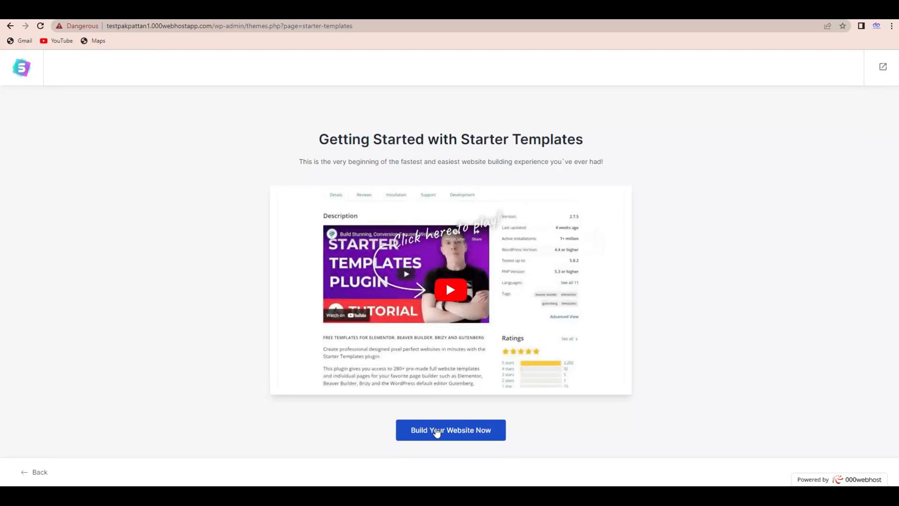
click(436, 431)
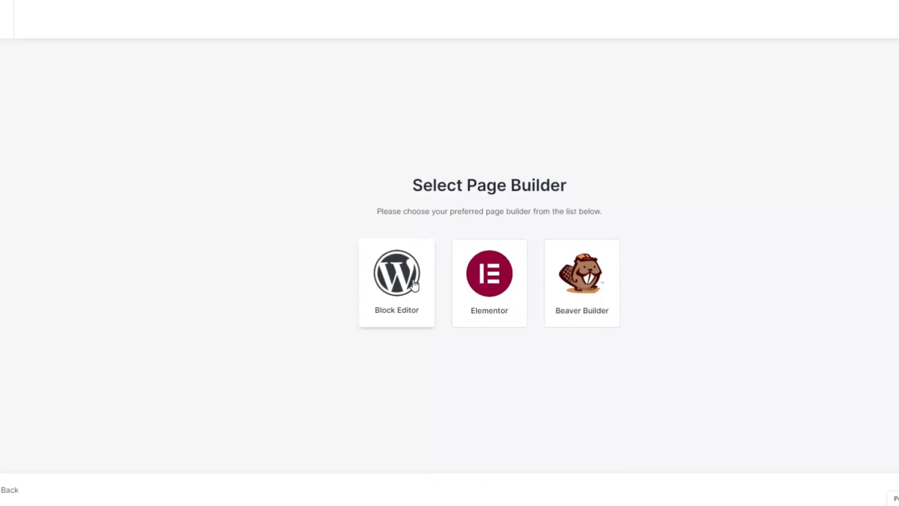
click(414, 285)
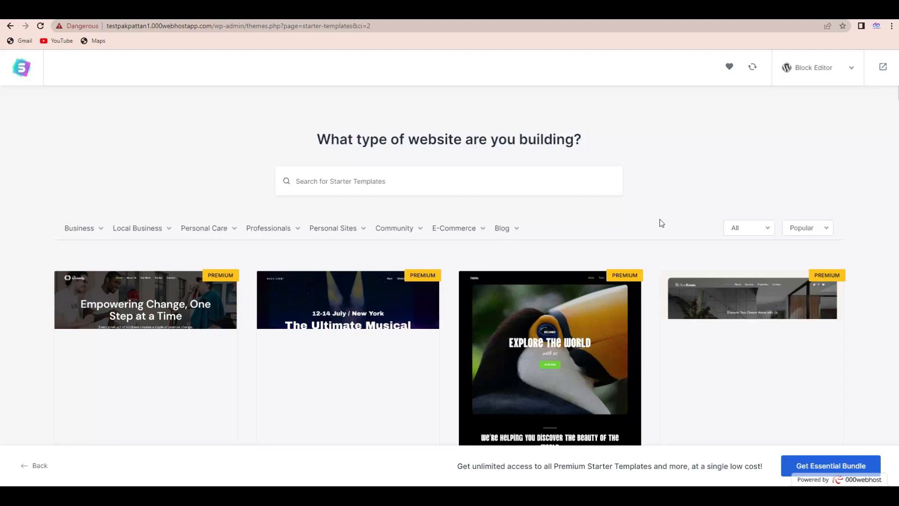
Browse the Block Editor starter templates gallery to examine the premium and free website designs.
scroll(450, 262, down, 7)
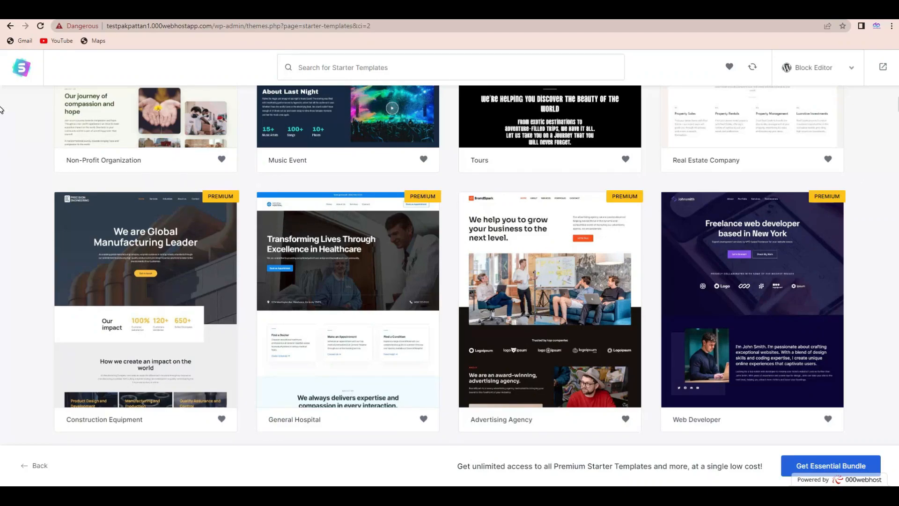
scroll(1, 110, up, 5)
scroll(2, 117, down, 8)
scroll(1, 121, down, 4)
scroll(1, 123, down, 8)
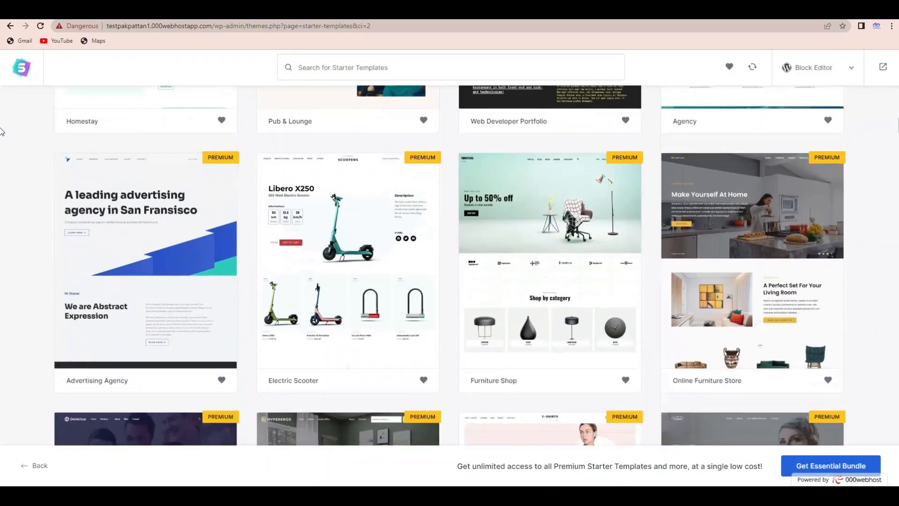
scroll(1, 140, down, 5)
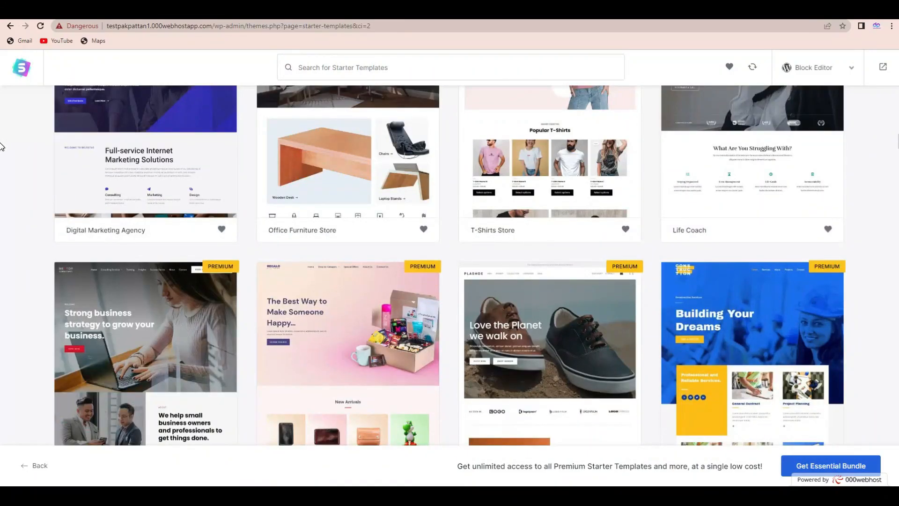
scroll(2, 146, down, 8)
scroll(2, 164, down, 8)
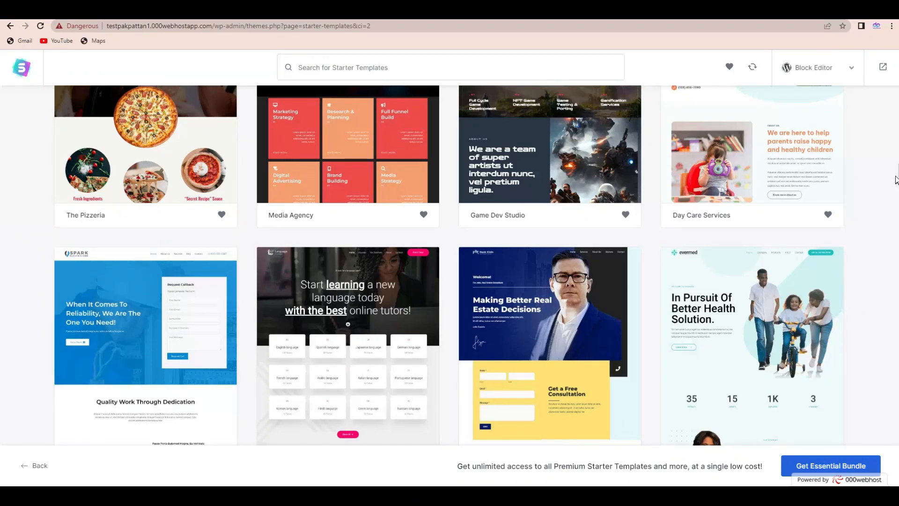
scroll(1, 177, up, 4)
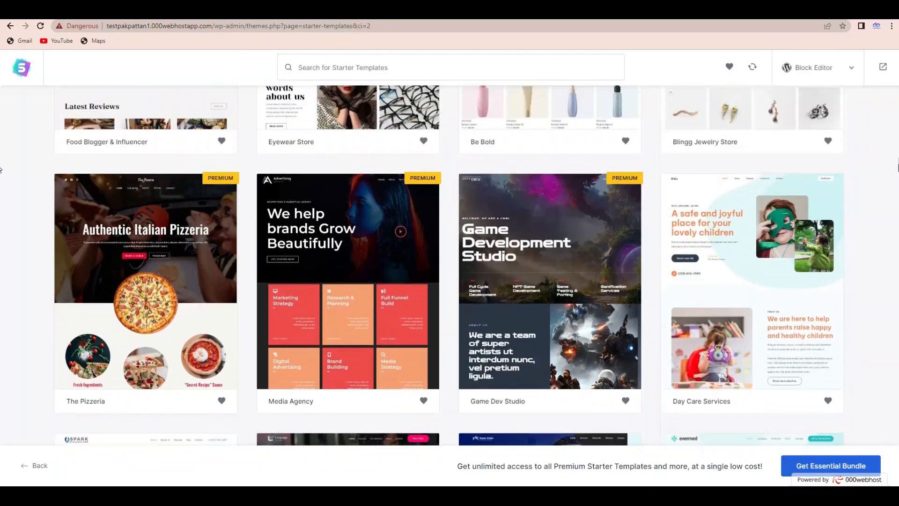
scroll(897, 169, up, 1)
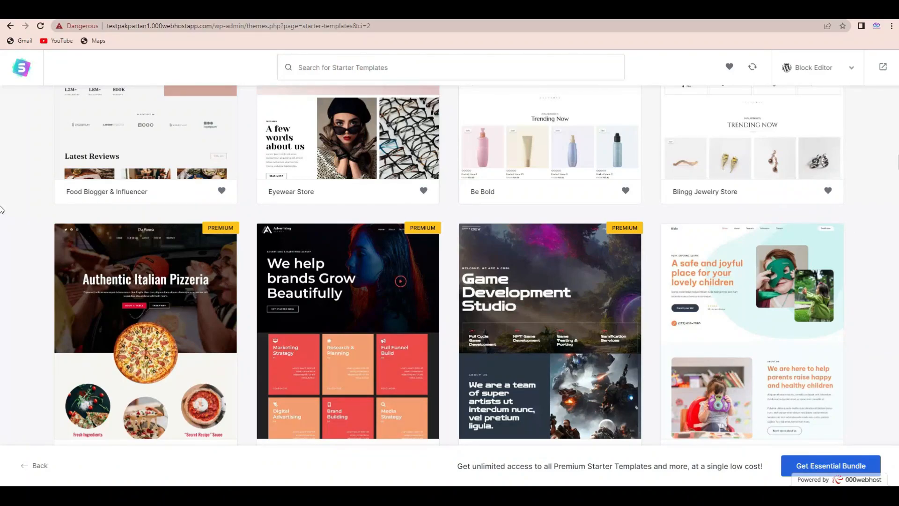
scroll(1, 170, down, 10)
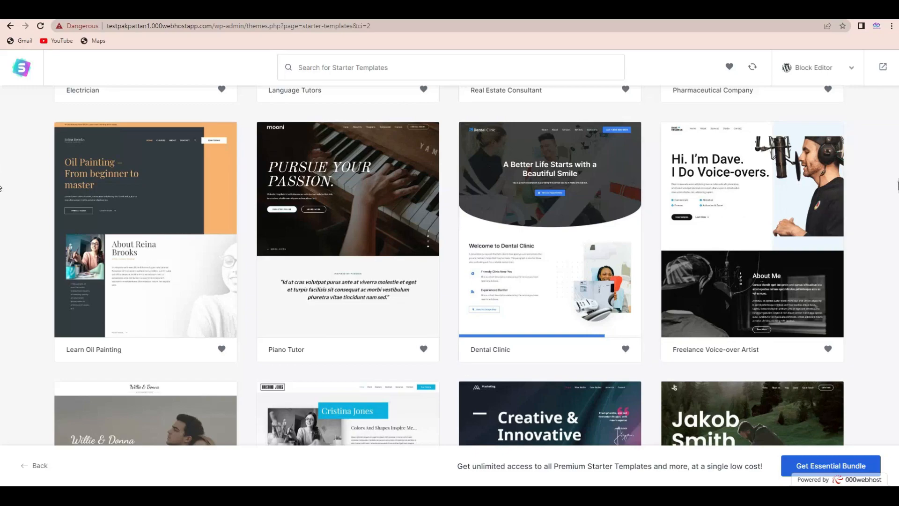
scroll(1, 187, down, 6)
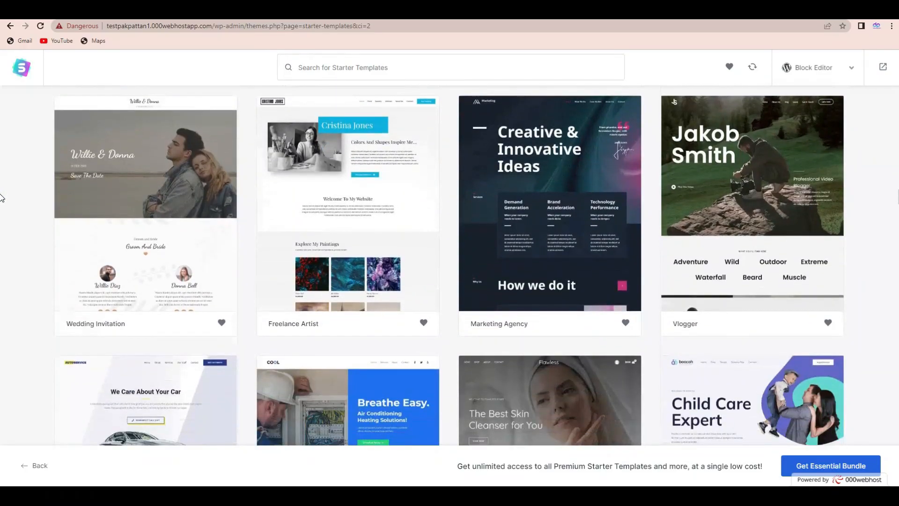
scroll(2, 197, up, 2)
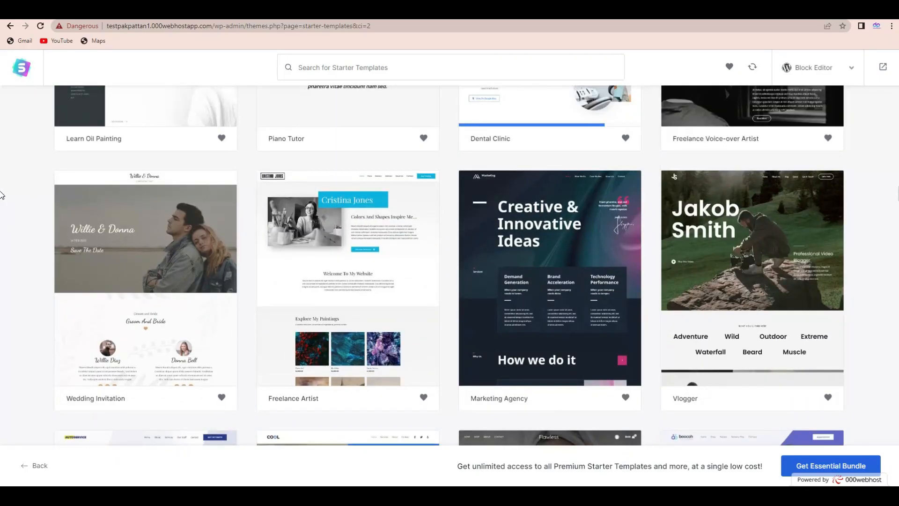
scroll(2, 195, down, 6)
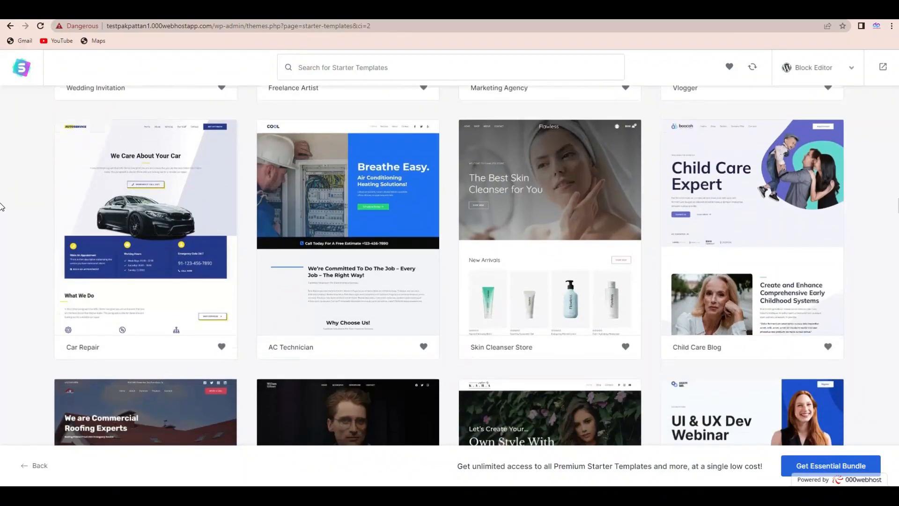
scroll(2, 206, up, 4)
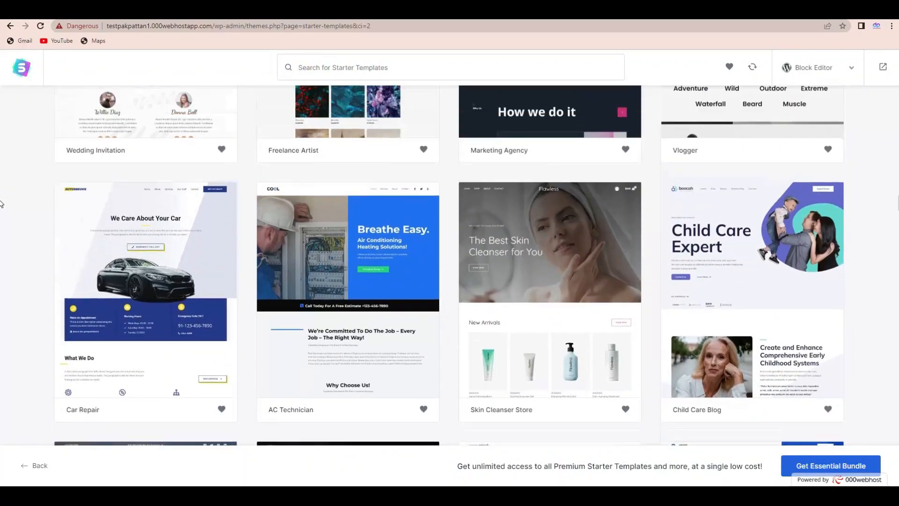
scroll(1, 199, up, 2)
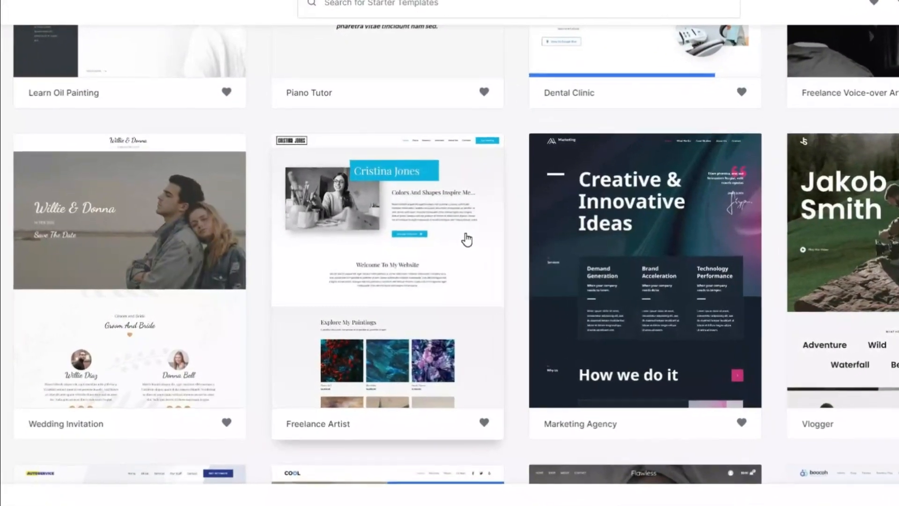
Select the Freelance Artist template and continue without uploading a logo.
click(435, 250)
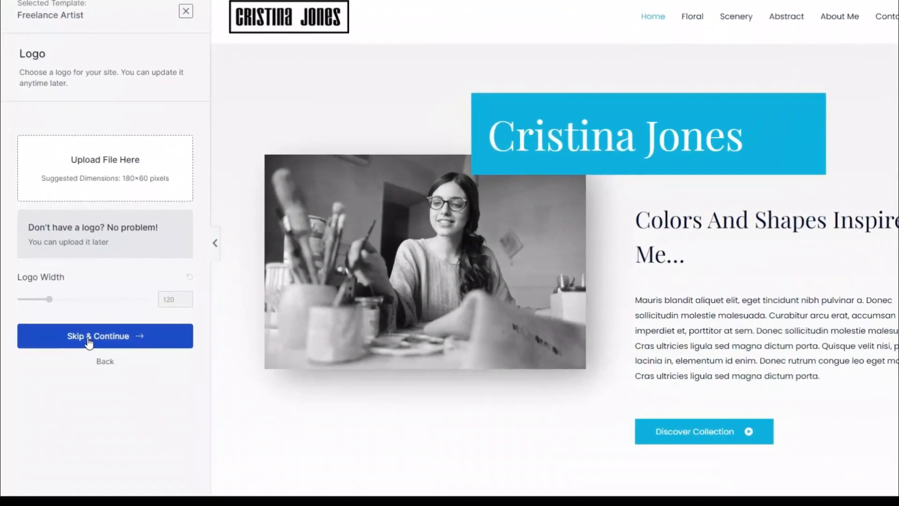
click(76, 352)
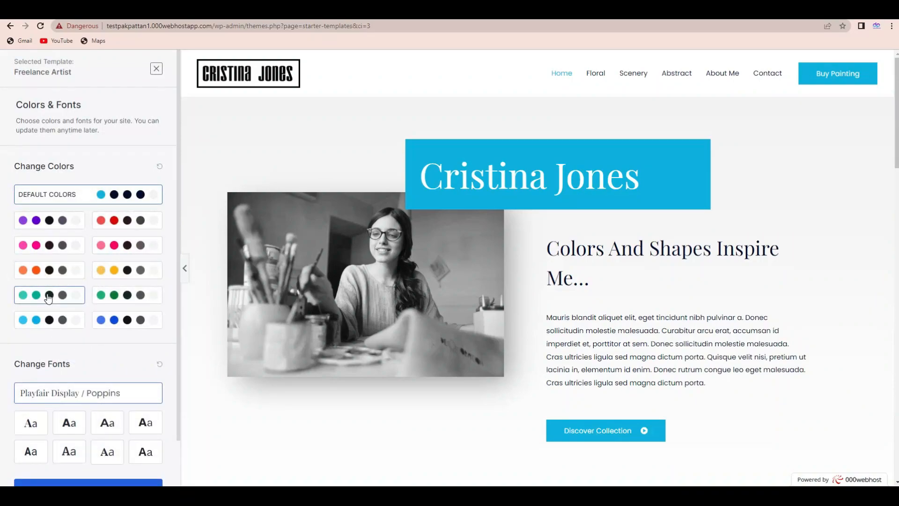
Preview the teal, green and red color palettes on the Freelance Artist template and settle on the royal blue palette.
click(48, 297)
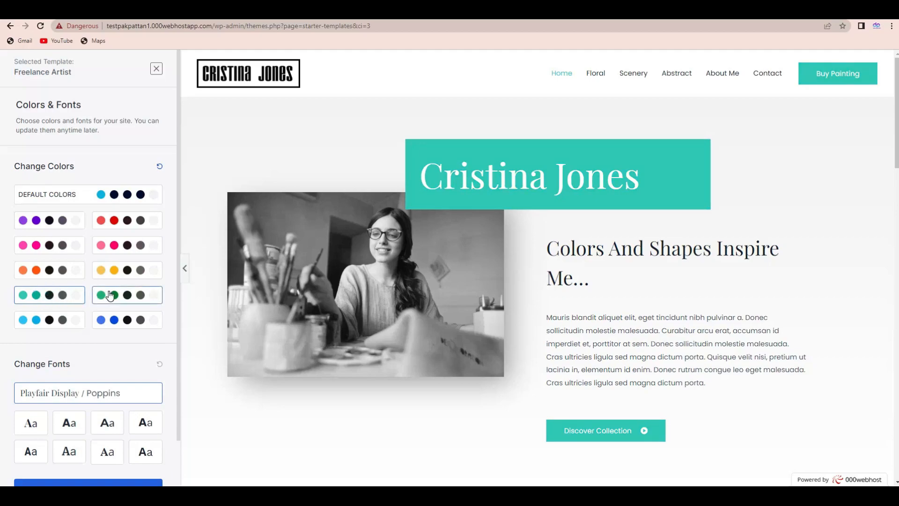
click(110, 296)
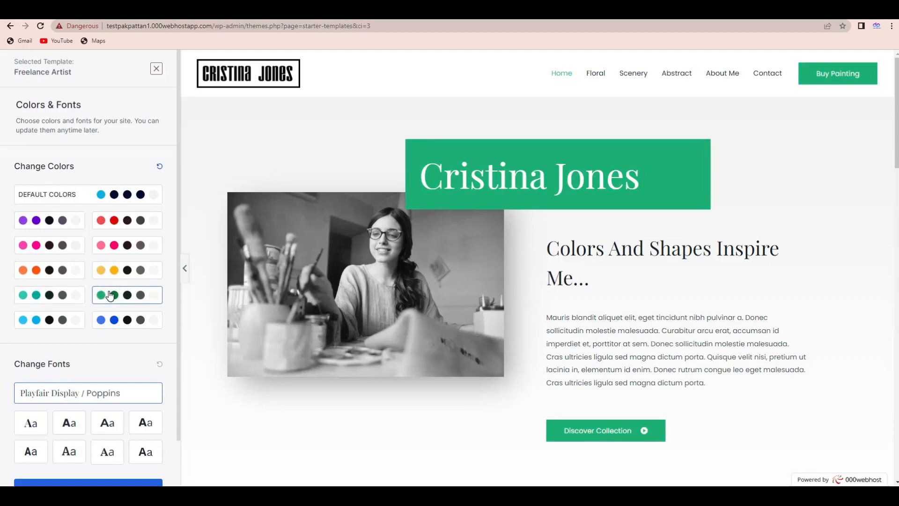
click(106, 222)
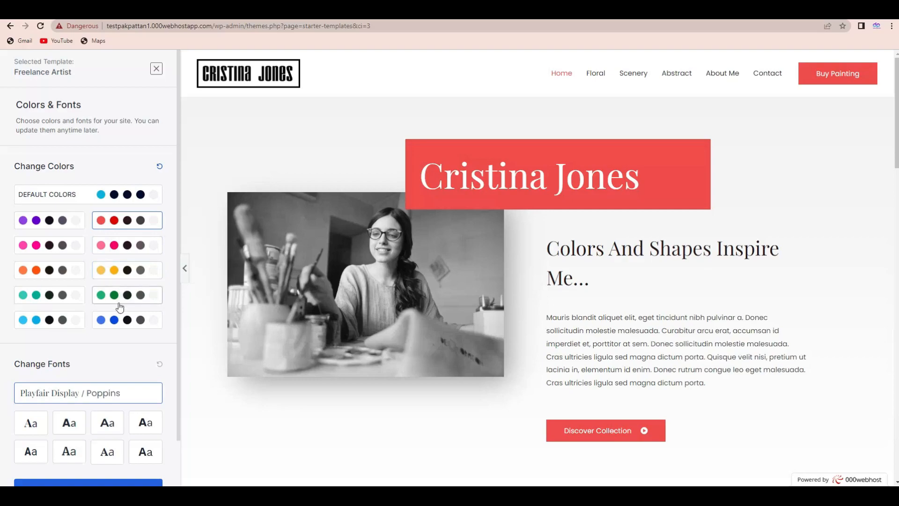
click(116, 314)
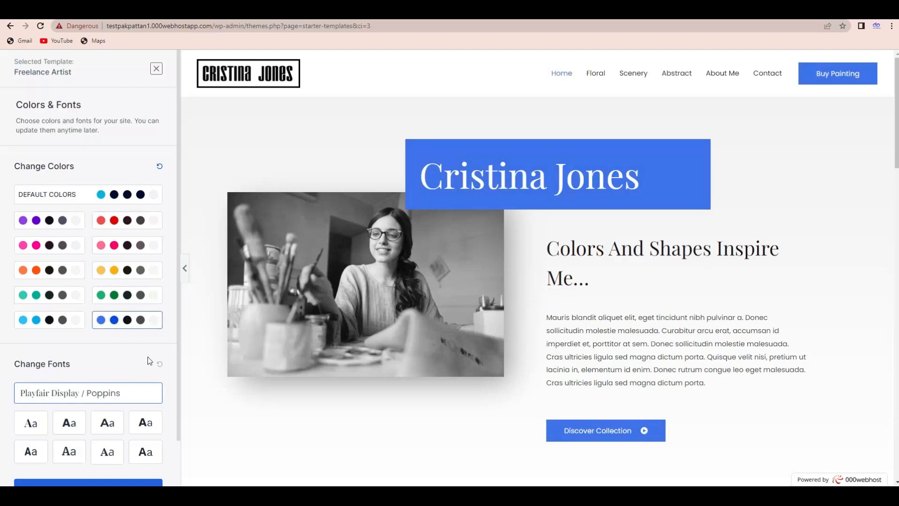
Compare the Poppins / Lato and Montserrat / Lato font pairs on the template, keep Poppins / Lato and continue to the final setup form.
drag(179, 306, 176, 358)
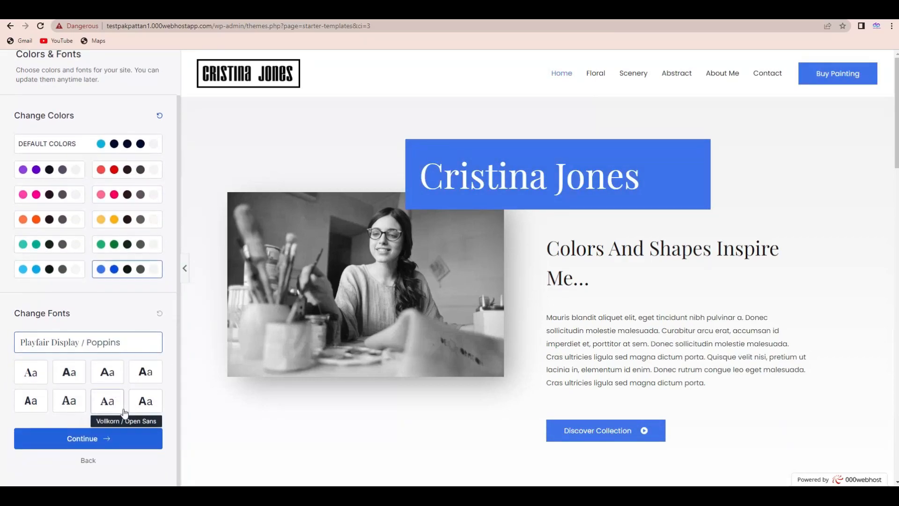
click(78, 380)
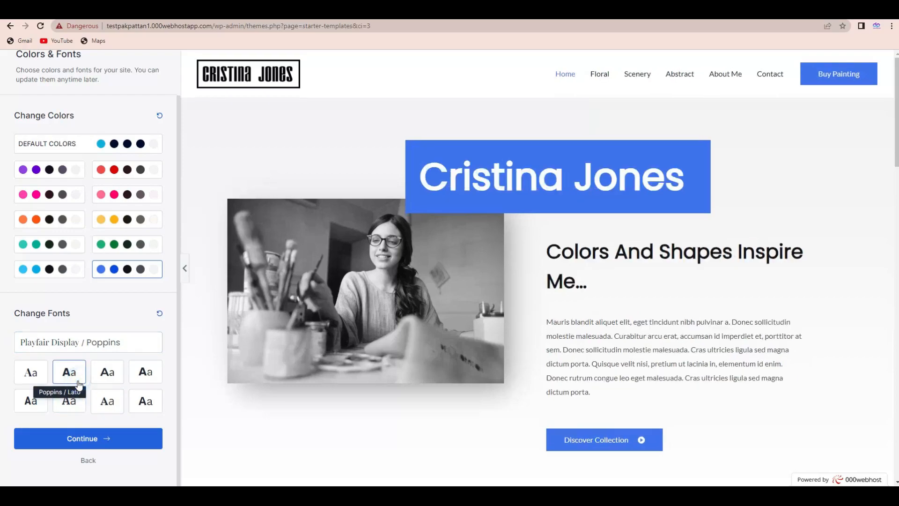
click(111, 382)
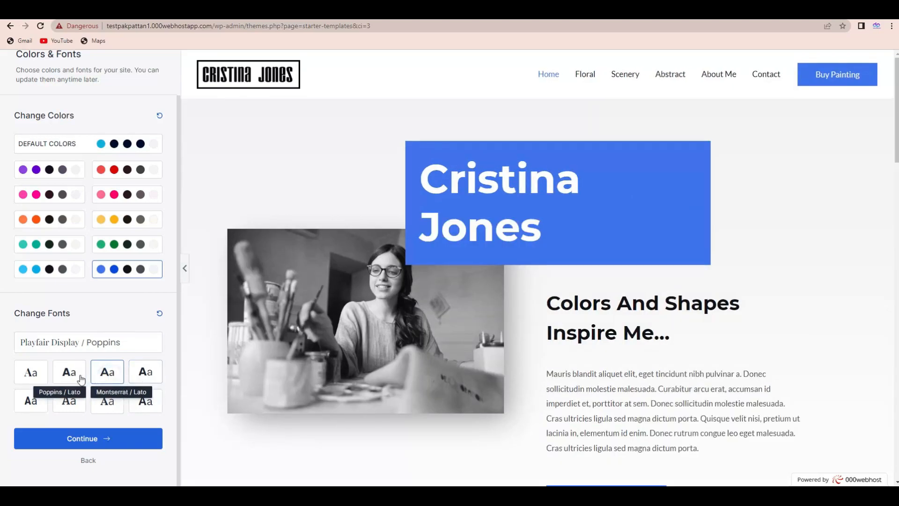
click(72, 379)
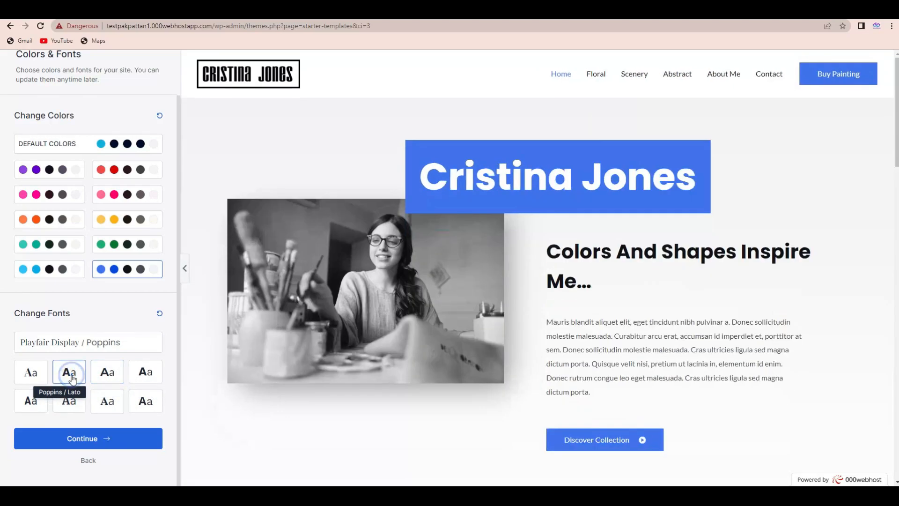
click(99, 381)
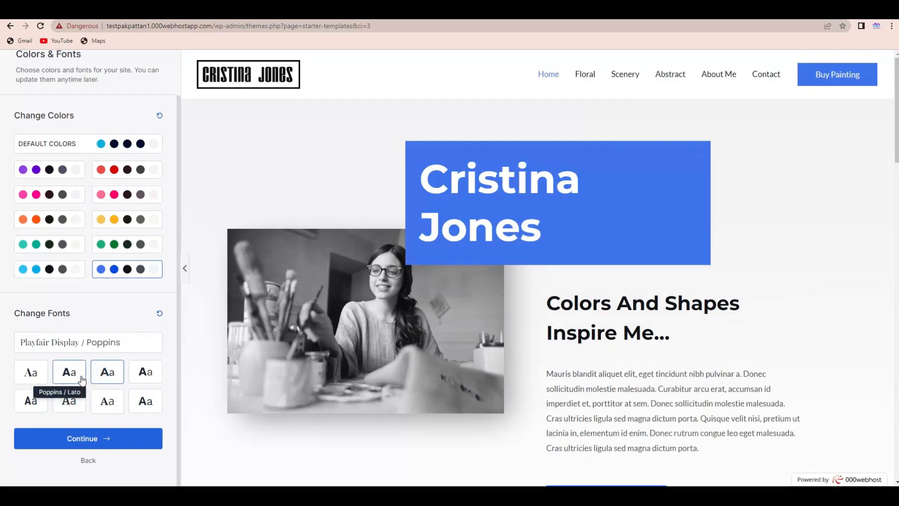
click(81, 379)
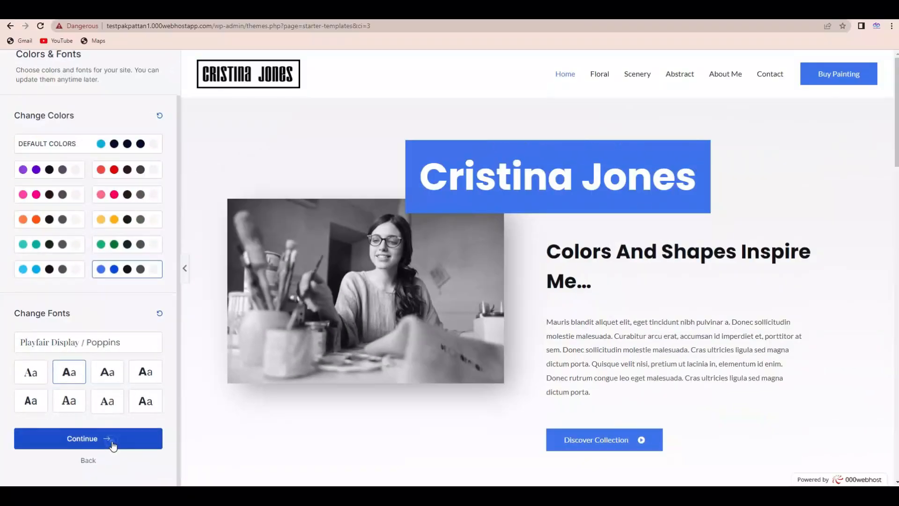
click(117, 440)
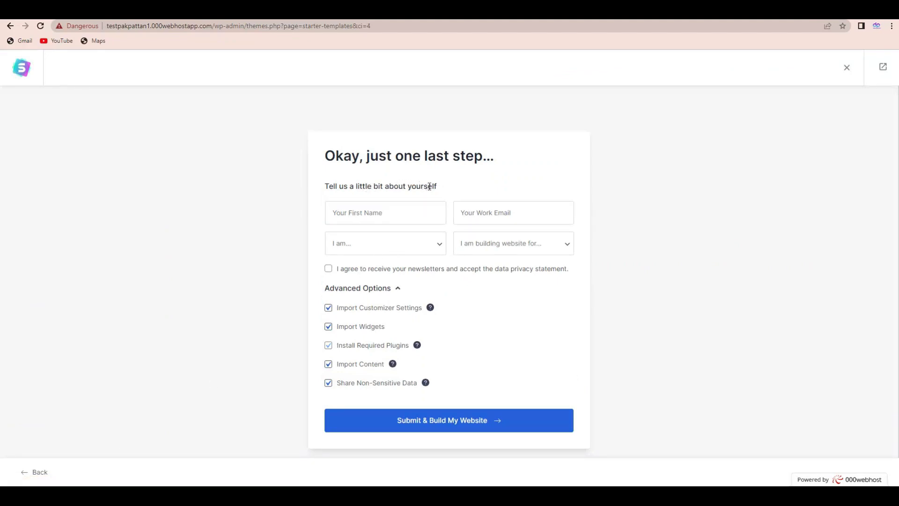
Enter the first name and work email in the final setup form.
click(374, 218)
click(392, 238)
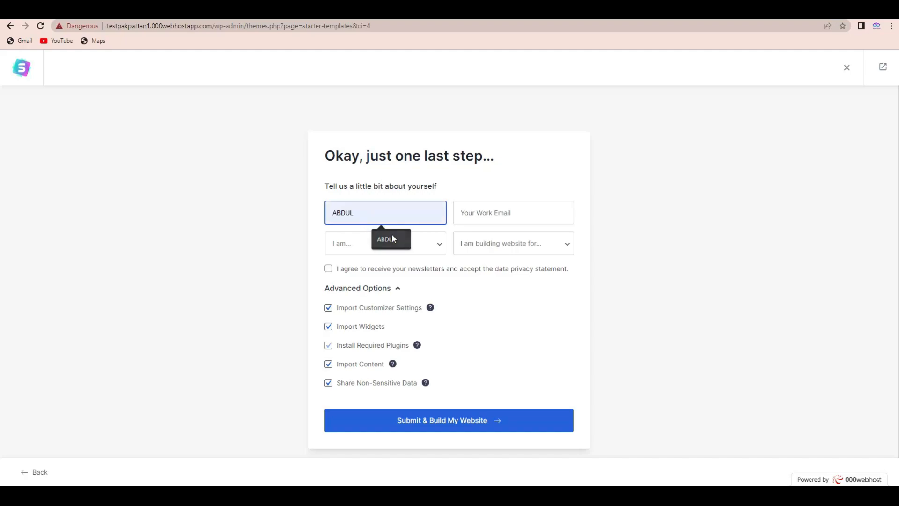
click(484, 213)
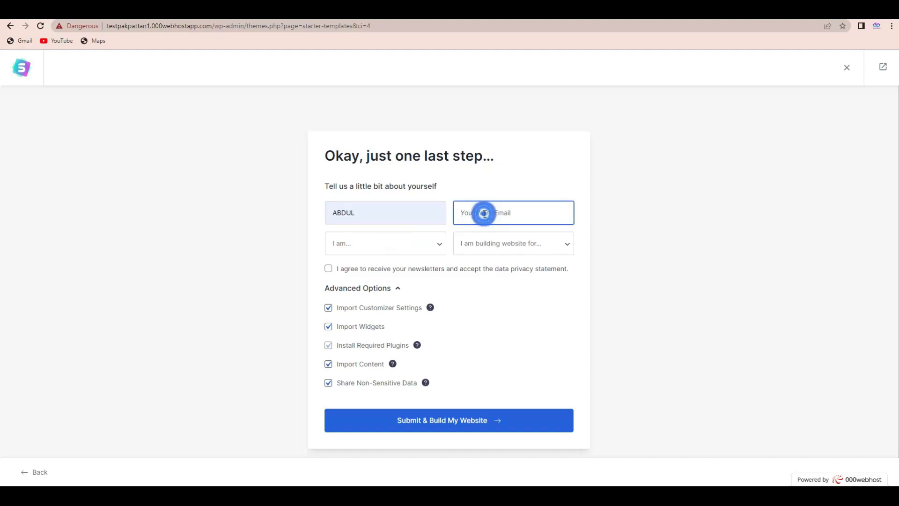
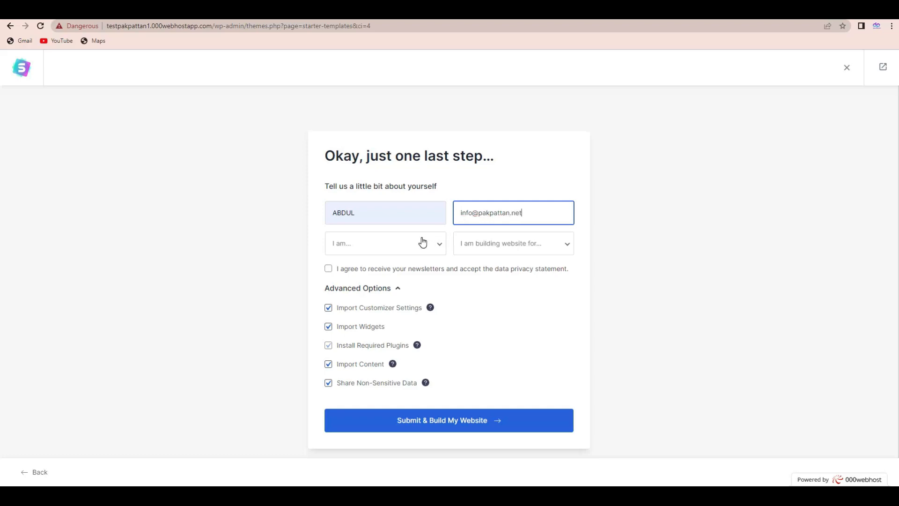
Try to build the website with experience level Intermediate and Myself/My Company as the website's owner.
click(374, 245)
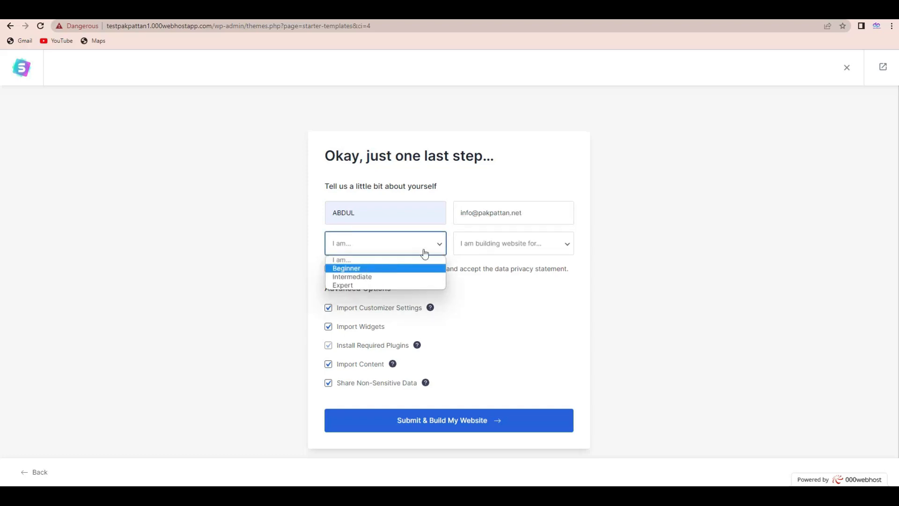
click(367, 280)
click(499, 242)
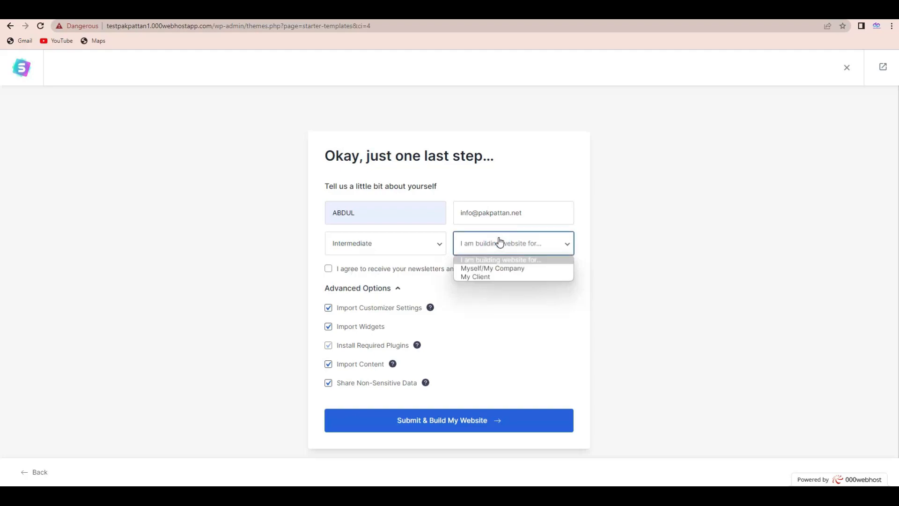
click(501, 272)
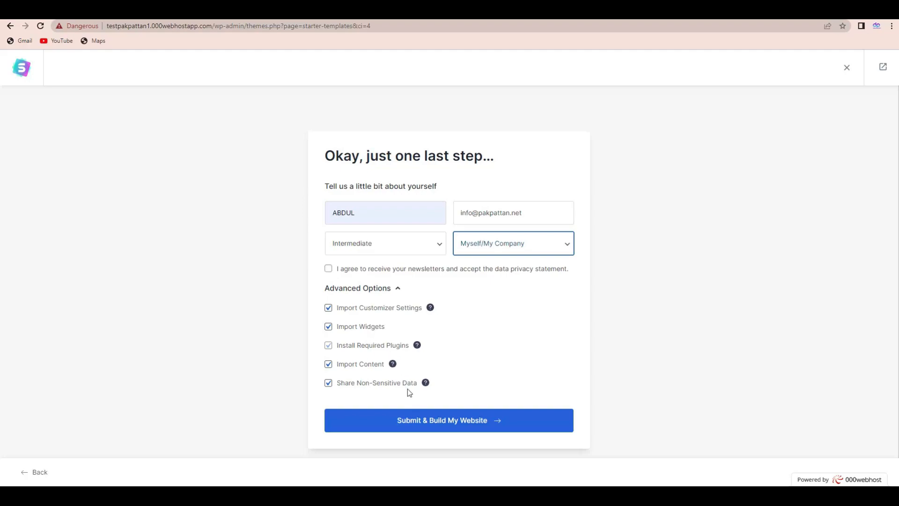
click(409, 420)
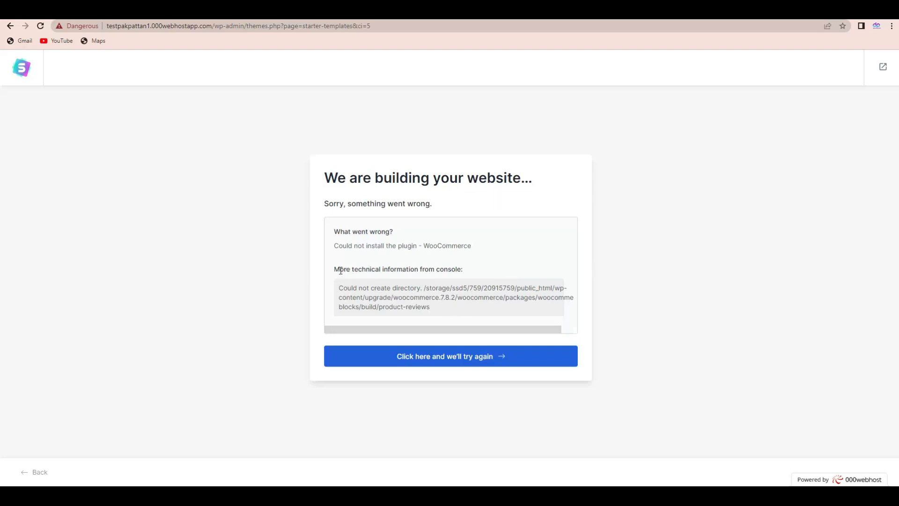
Restart the website build and fill in the first name and work email again.
click(440, 358)
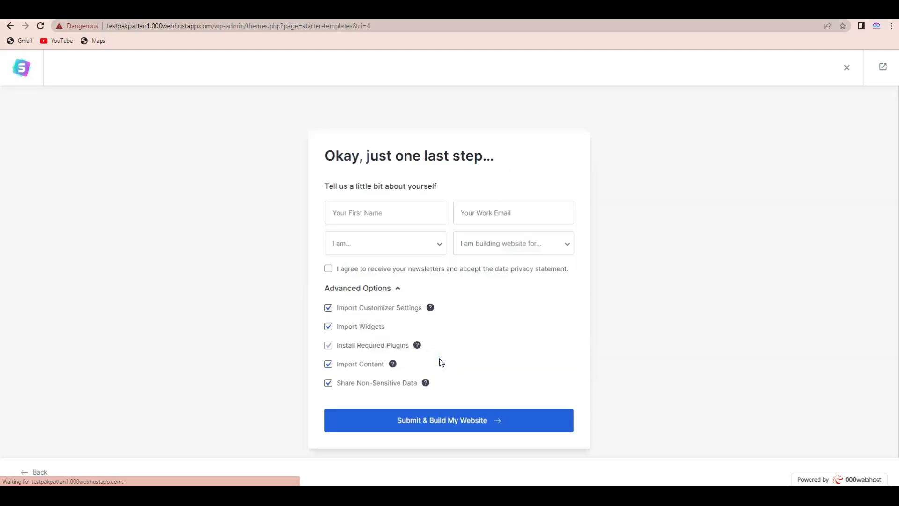
click(353, 218)
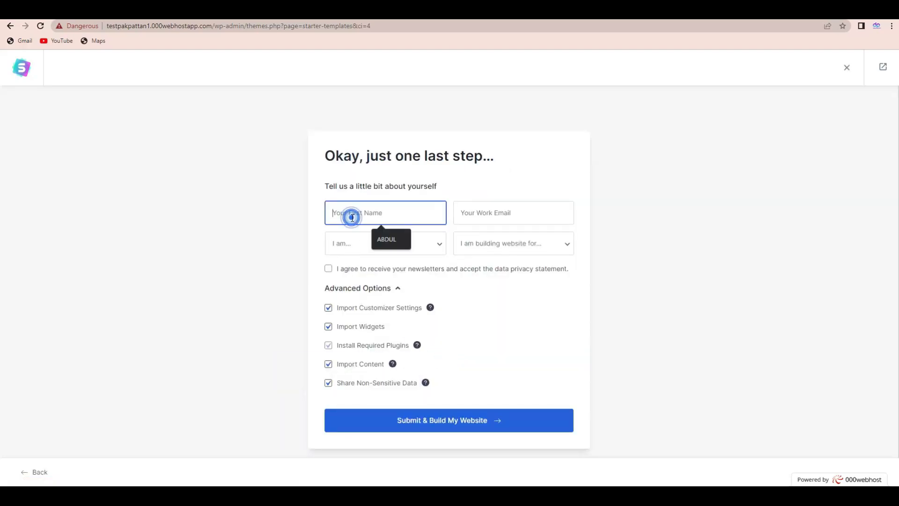
click(387, 244)
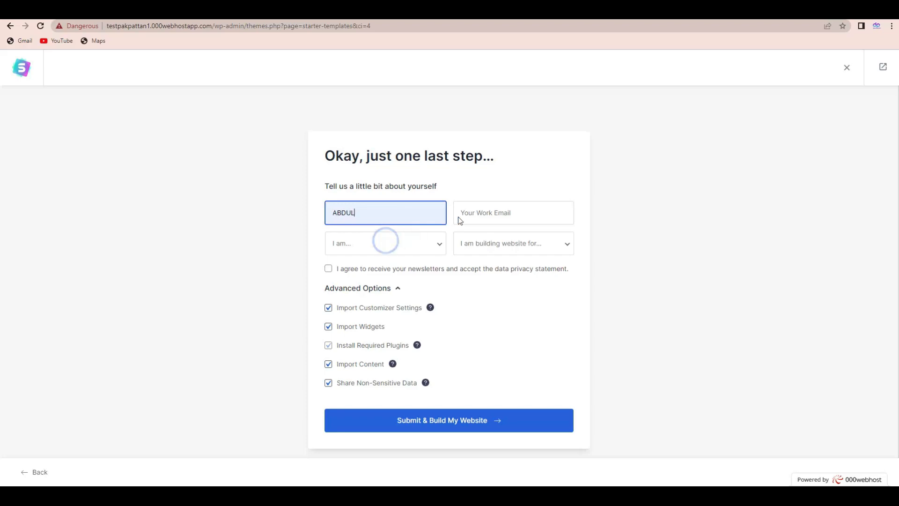
click(483, 213)
click(530, 241)
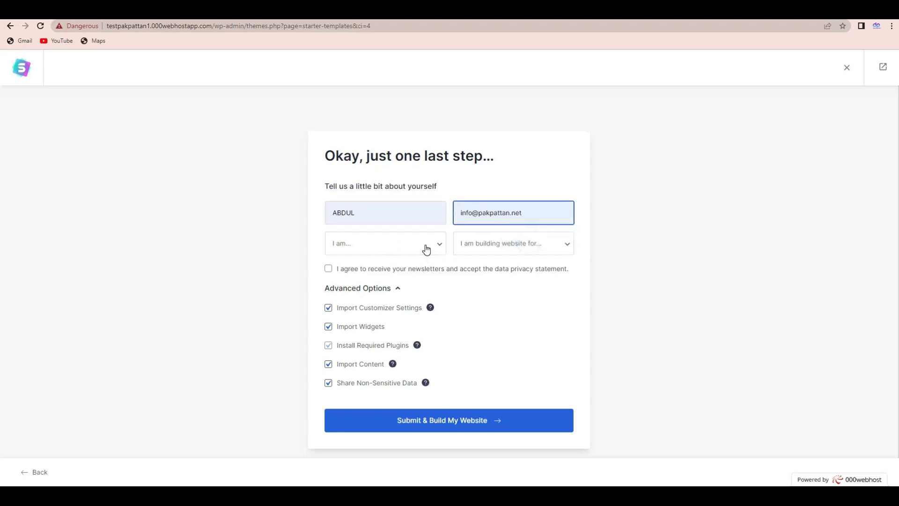
Choose Intermediate and Myself/My Company, accept the newsletters and data privacy statement, and submit the form to build the website.
click(424, 244)
click(401, 277)
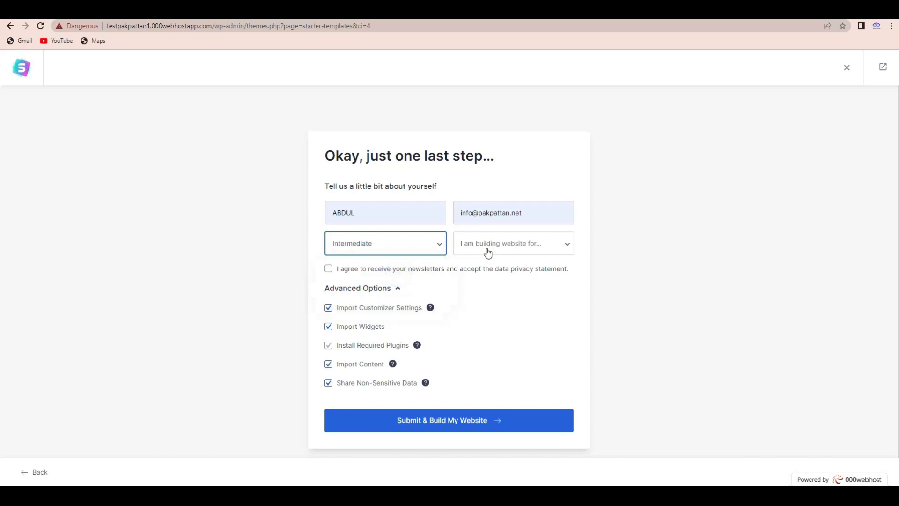
click(488, 248)
click(490, 271)
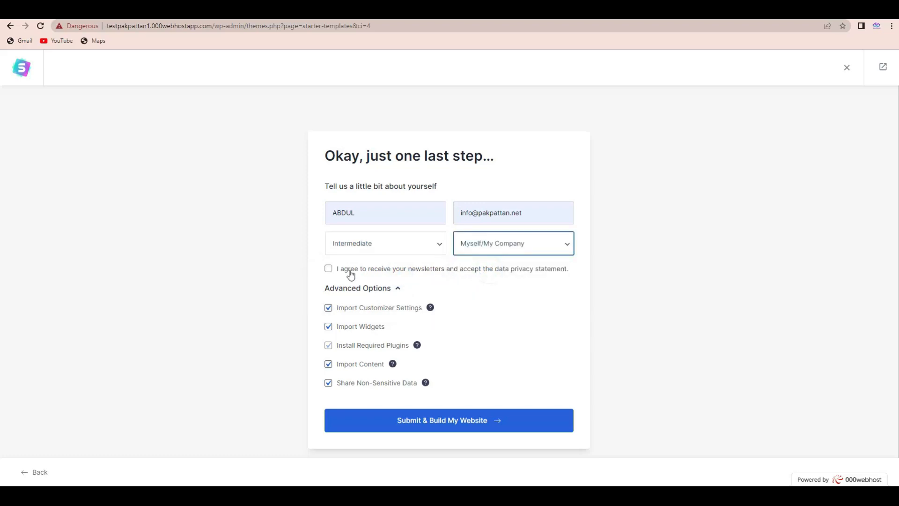
click(329, 270)
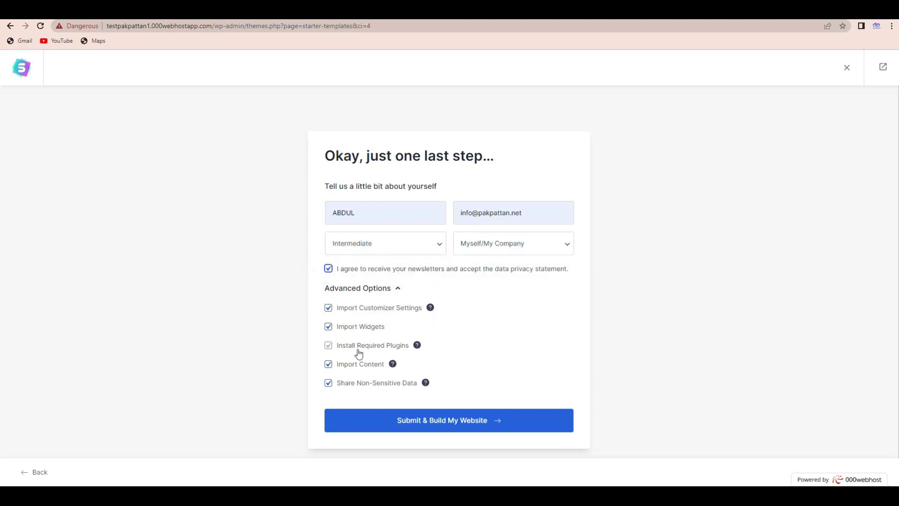
click(401, 421)
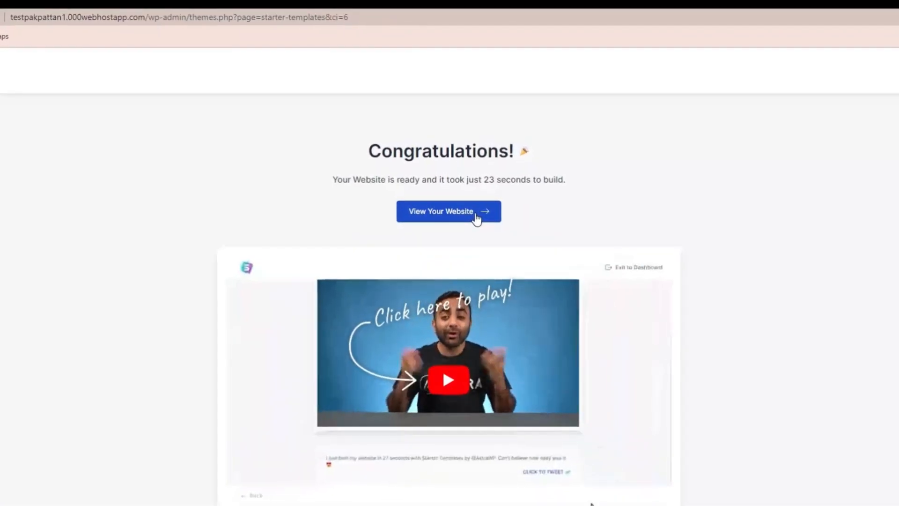
View the newly built website and examine its home page from the header down to the Connect section.
click(473, 200)
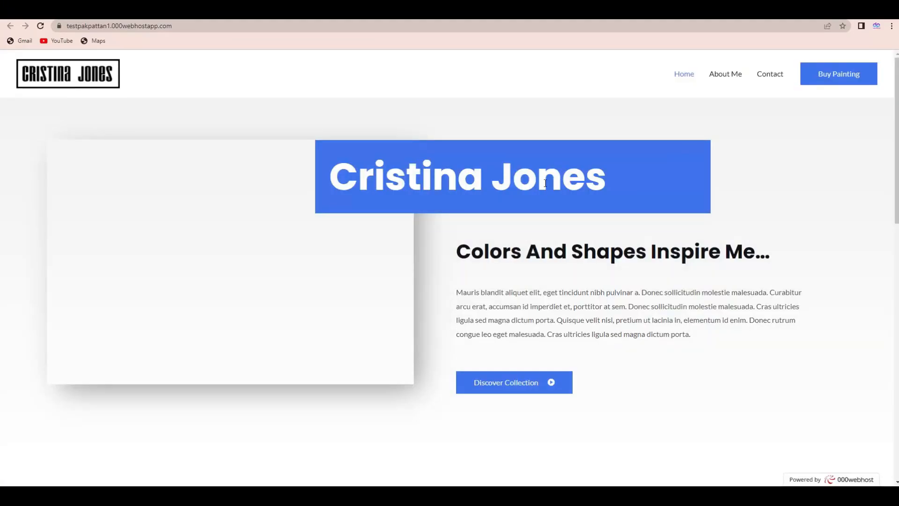
scroll(2, 188, down, 4)
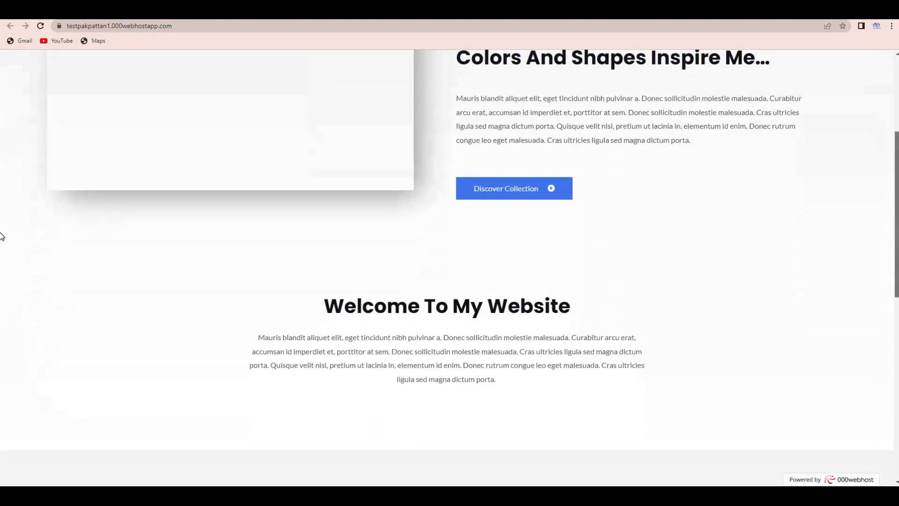
scroll(1, 236, down, 9)
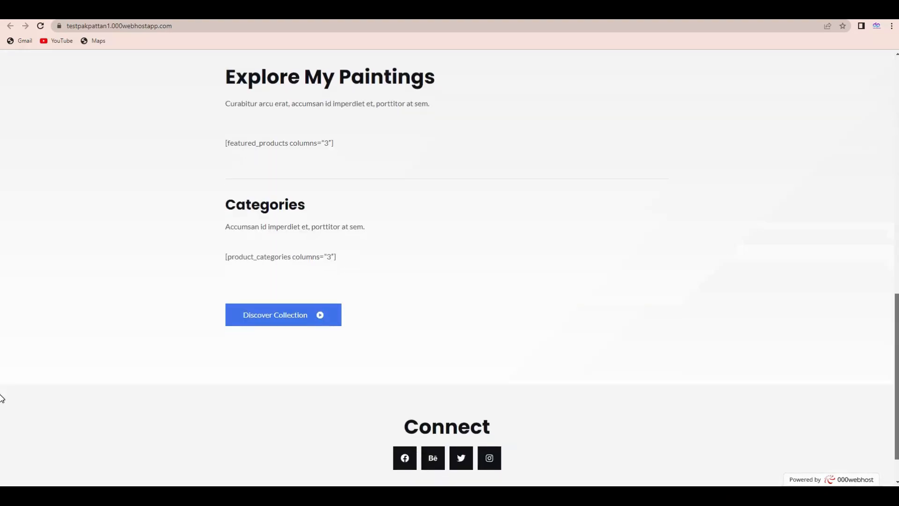
scroll(2, 398, down, 1)
scroll(2, 426, up, 14)
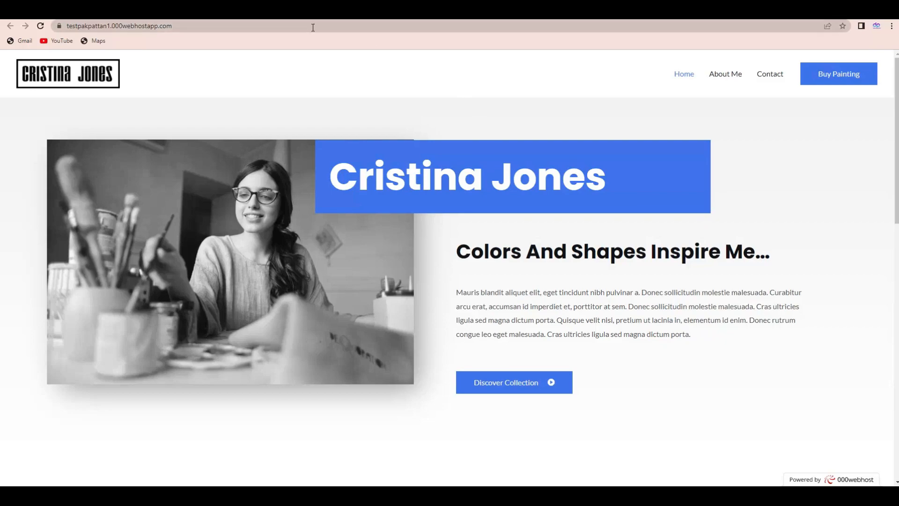
Return to the builder's completion page and shorten its address to /wp-admin/ to load the WordPress dashboard.
click(141, 10)
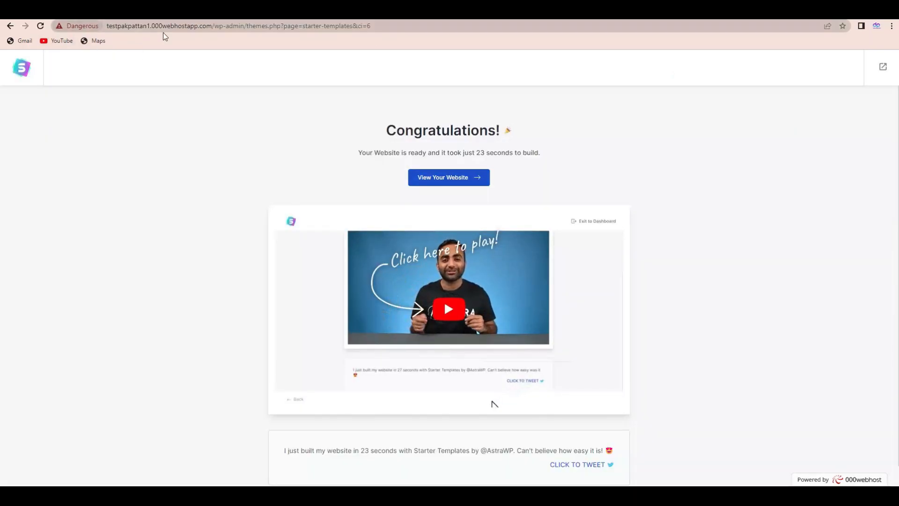
drag(245, 27, 515, 27)
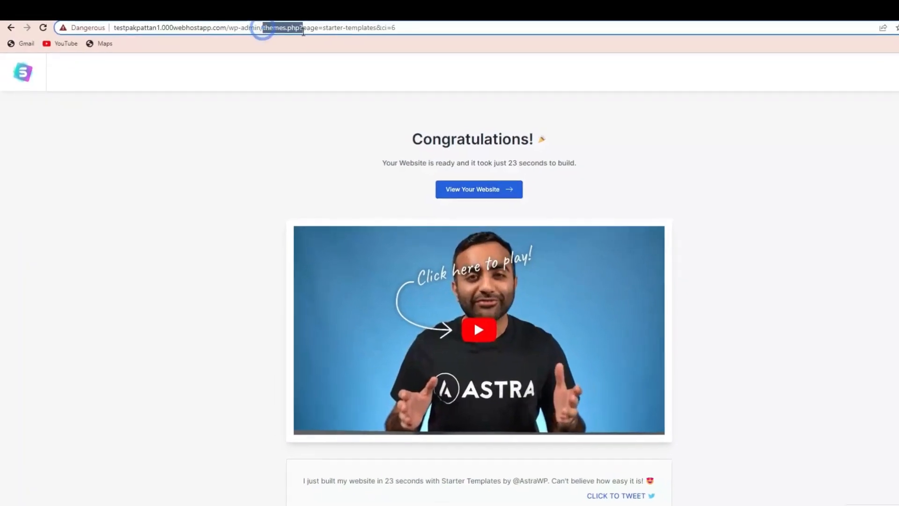
key(BackSpace)
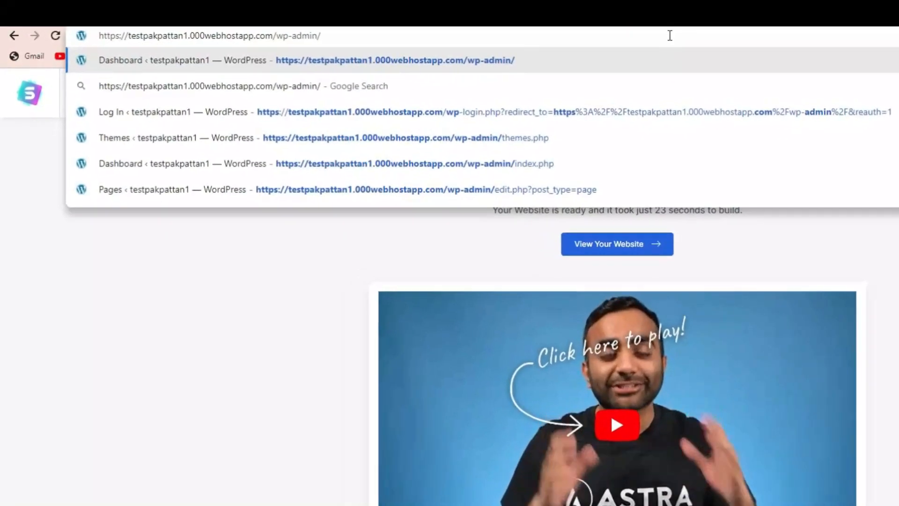
key(Return)
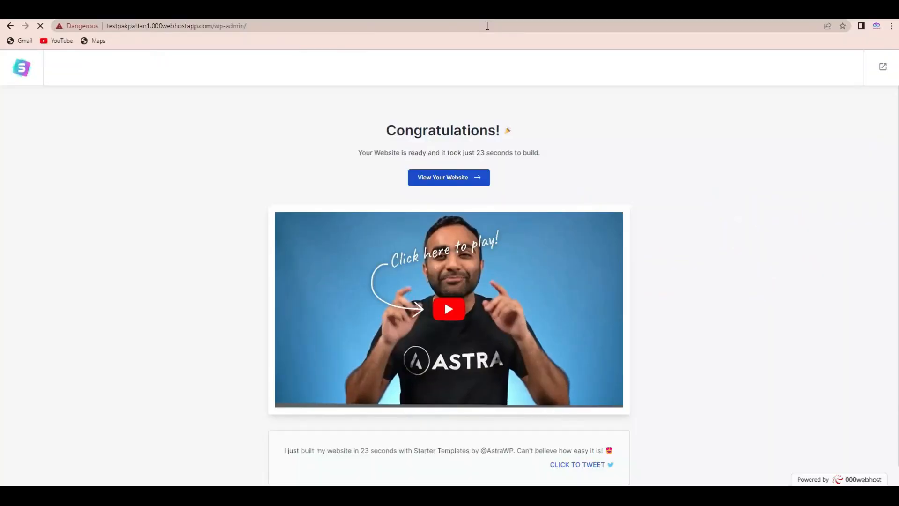